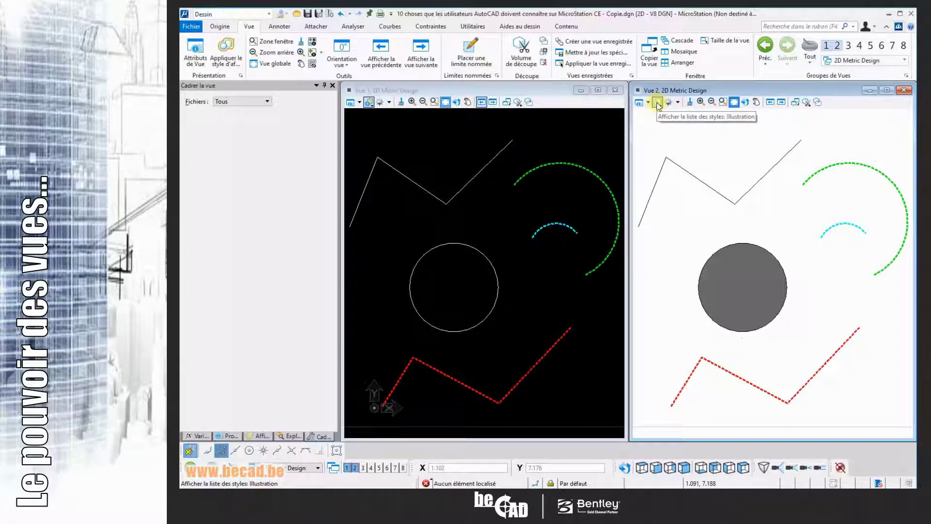
Step: Set View 2's display style to Filaire and switch to the Terrain Vues view group
click(657, 102)
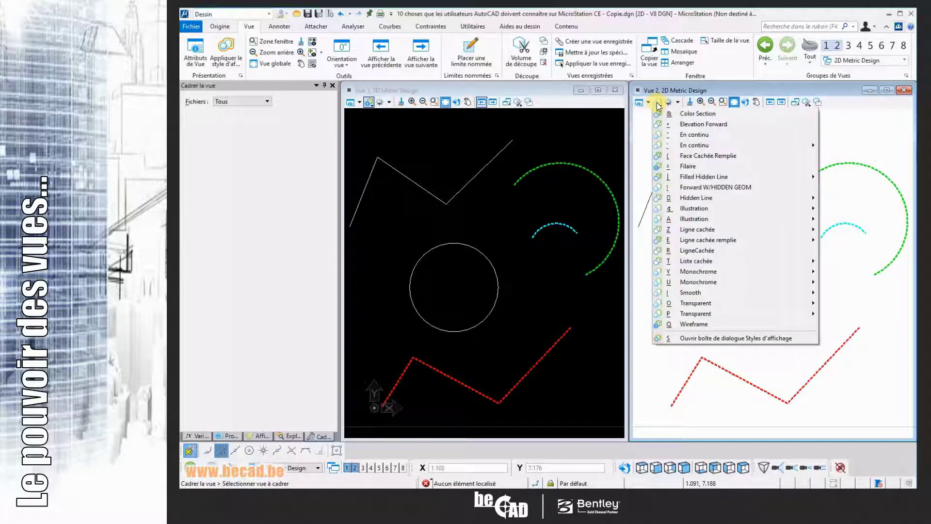
click(687, 166)
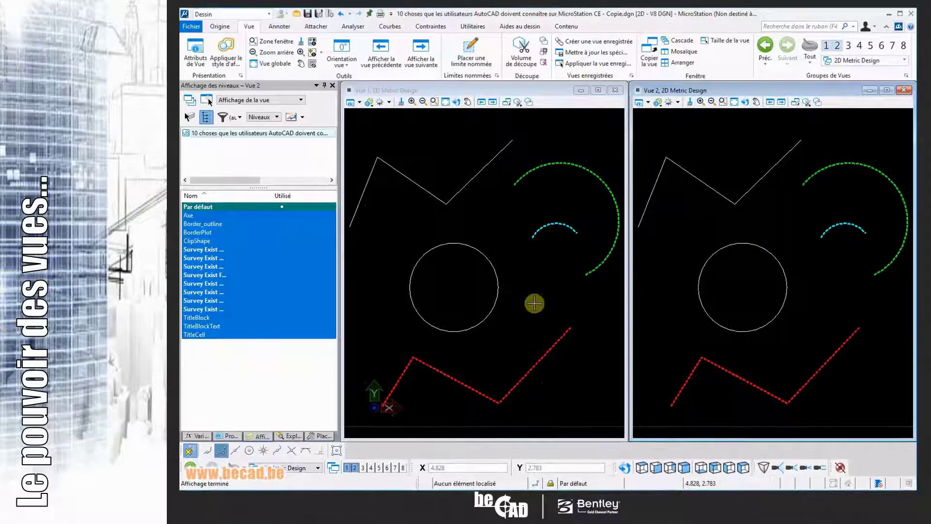
click(300, 468)
click(303, 499)
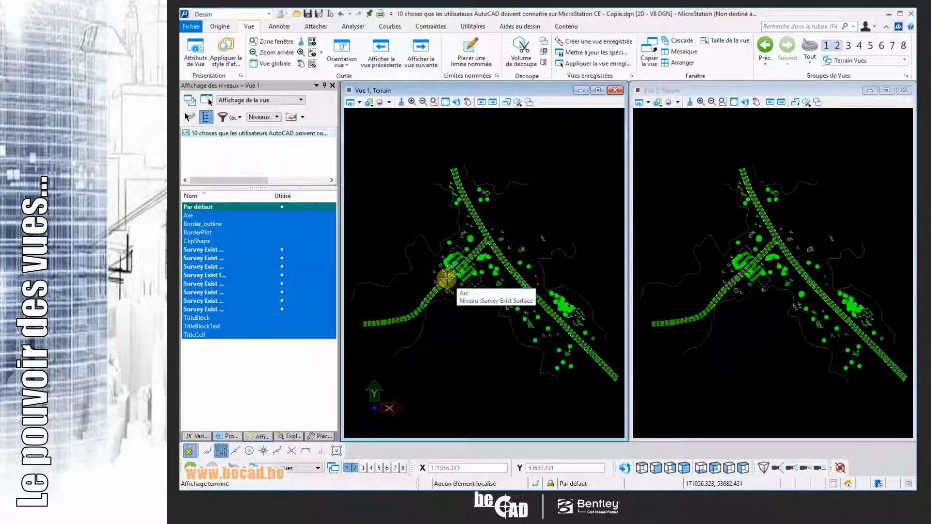
Step: Turn off the display of text in View 1 around the Rue du Centre label
scroll(446, 278, up, 5)
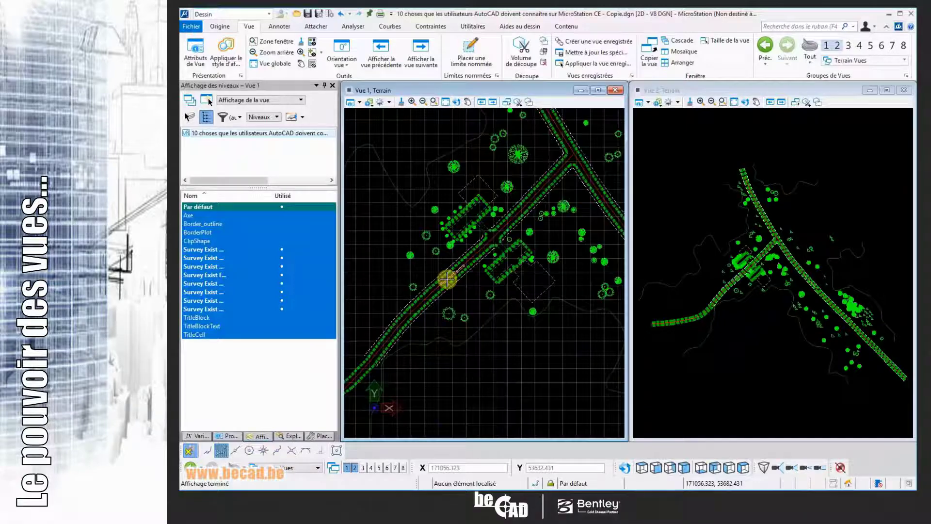
scroll(446, 279, up, 2)
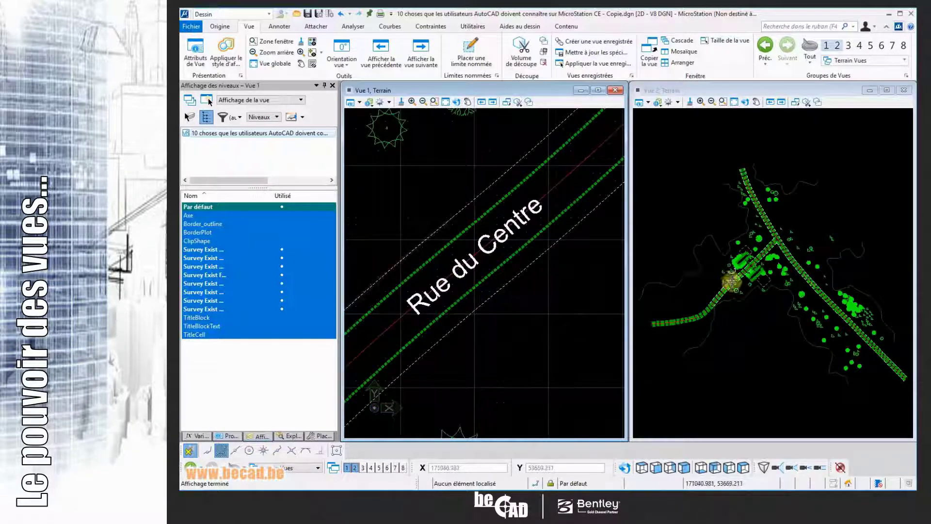
scroll(735, 280, up, 5)
scroll(734, 280, up, 5)
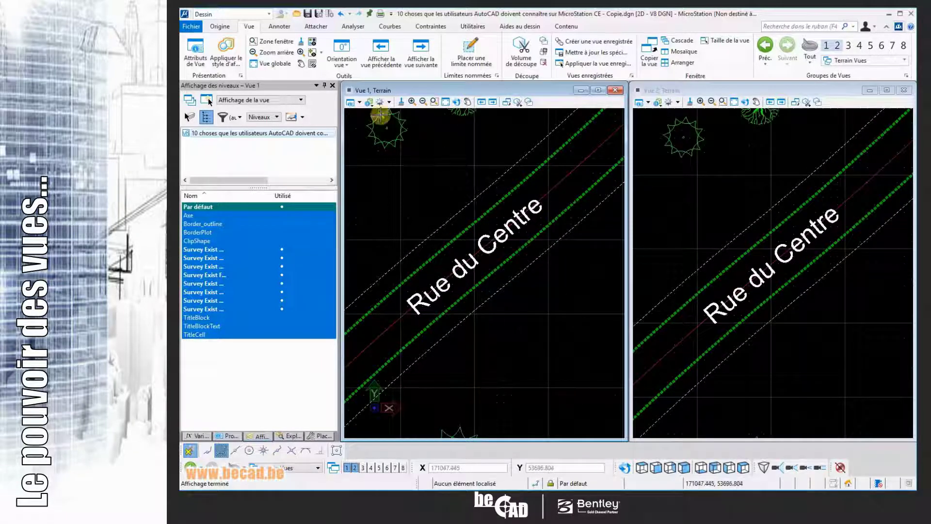
click(360, 102)
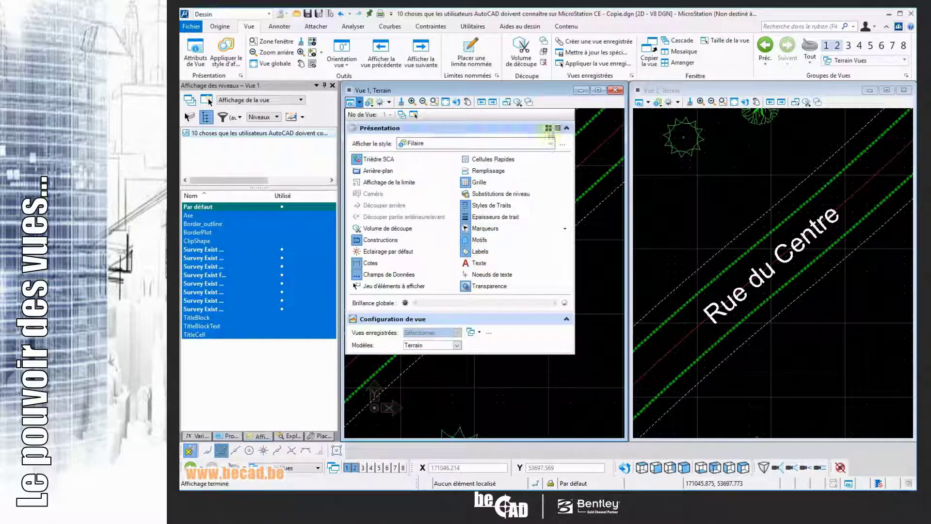
click(540, 89)
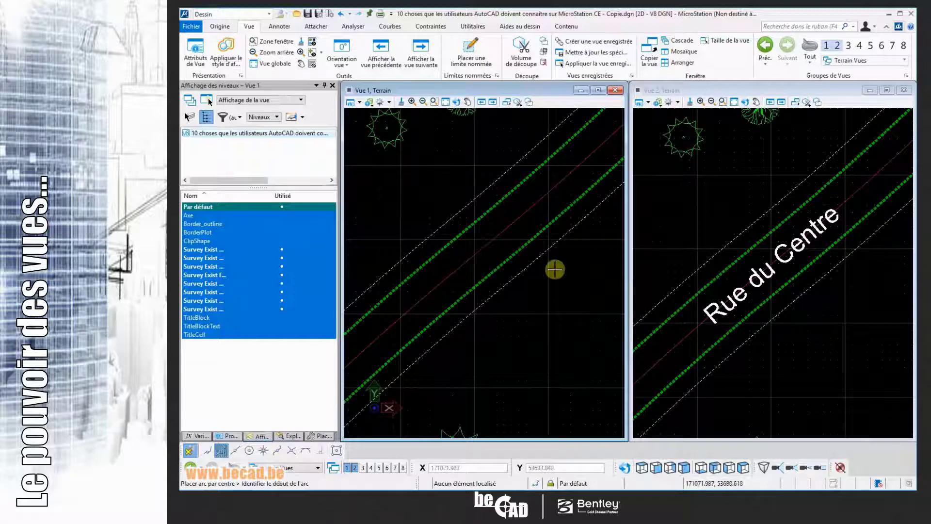
Step: In View 1's attributes, turn off line weights (Epaisseurs de trait) and set the display style to Illustration
click(360, 102)
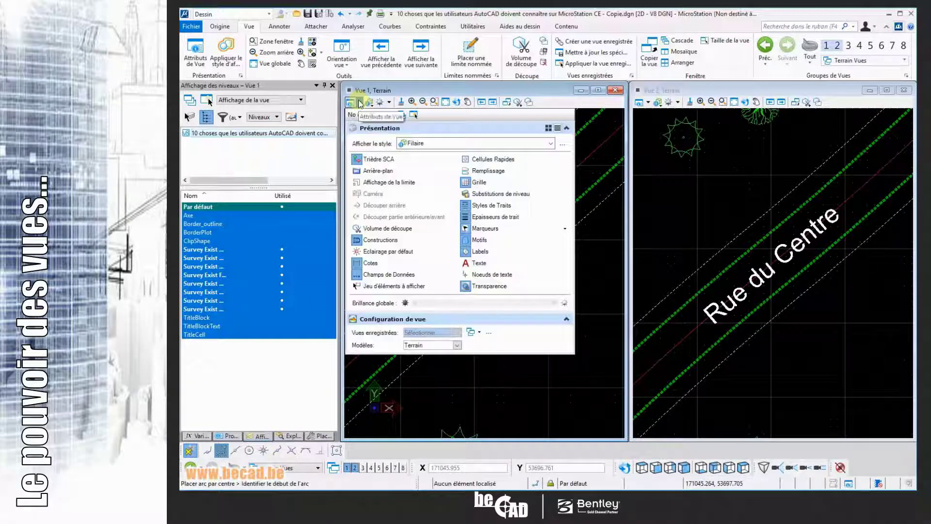
click(483, 221)
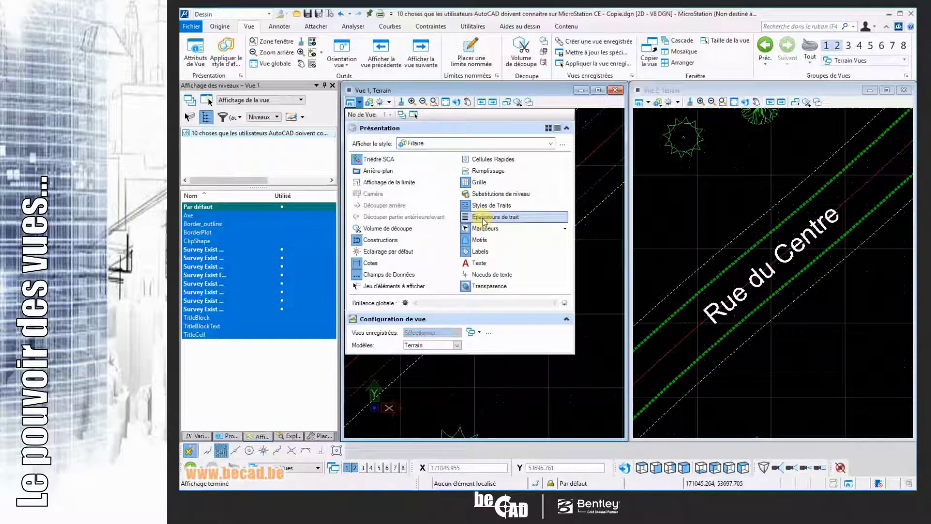
click(495, 275)
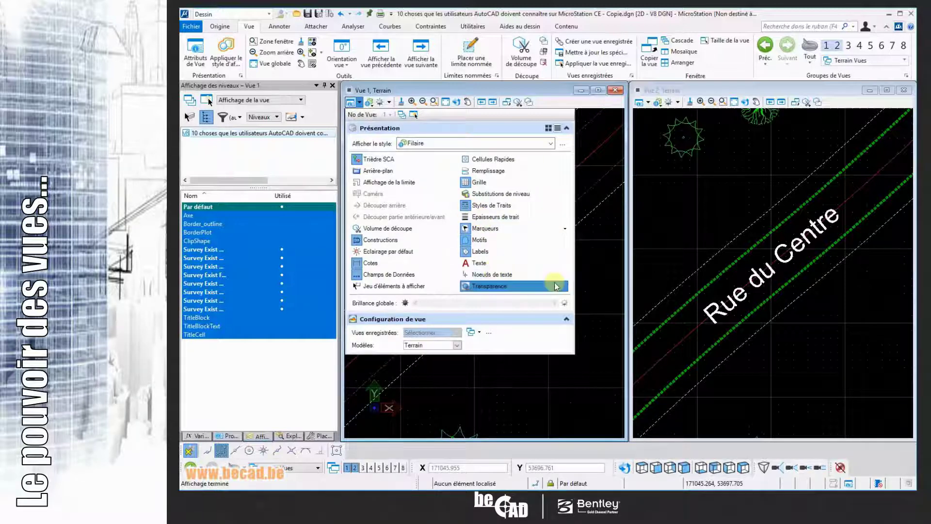
click(552, 143)
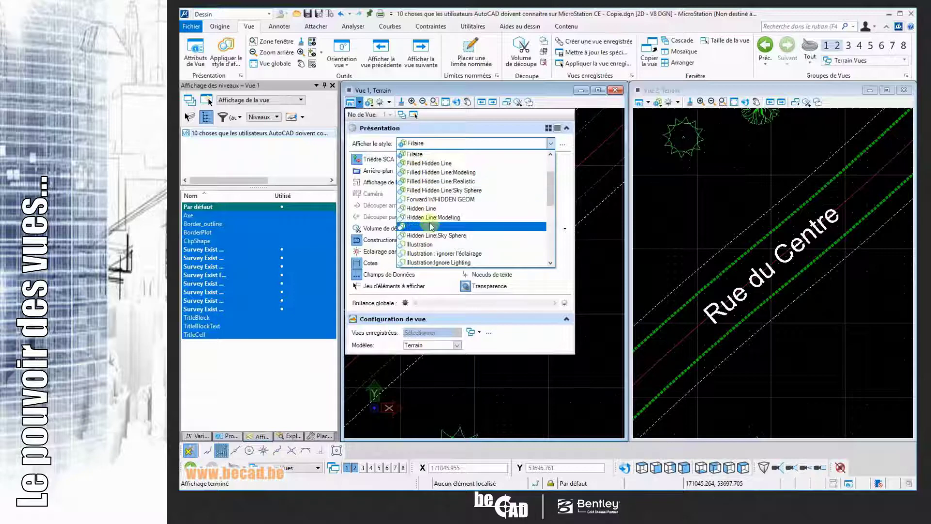
click(432, 244)
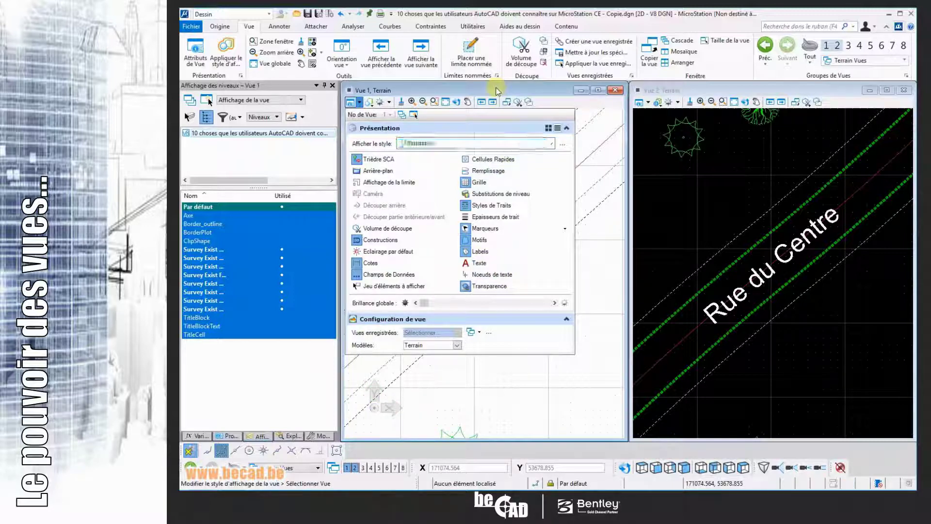
drag(206, 286, 208, 311)
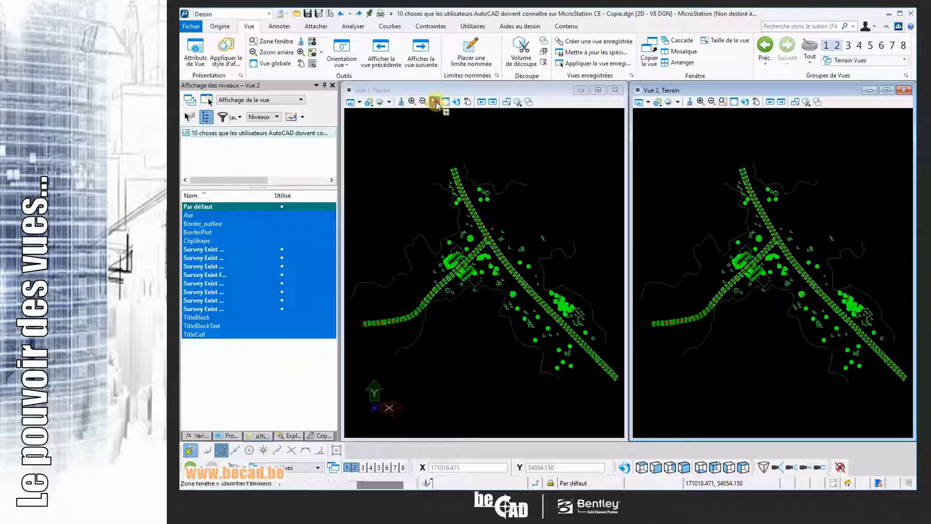
Step: Window-zoom View 1 to the road junction and View 2 to the southeastern end of the road
click(434, 101)
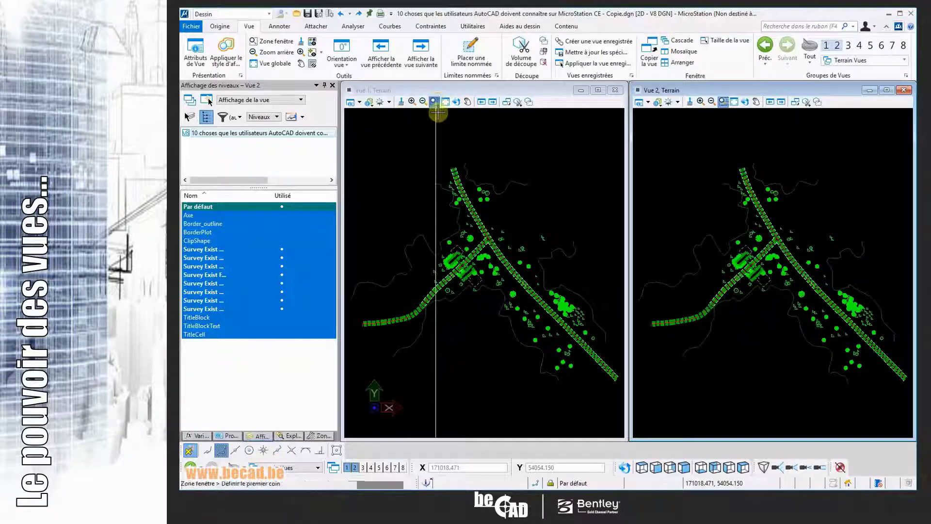
click(465, 222)
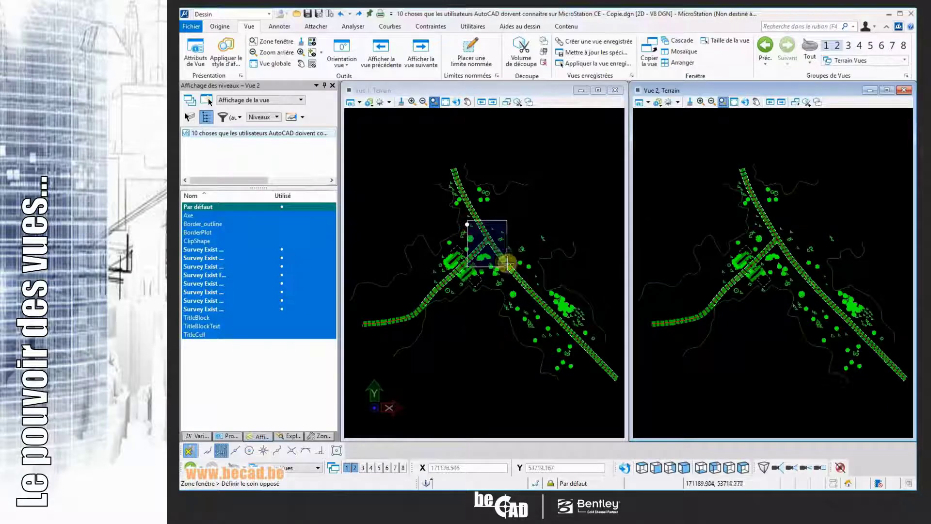
click(513, 270)
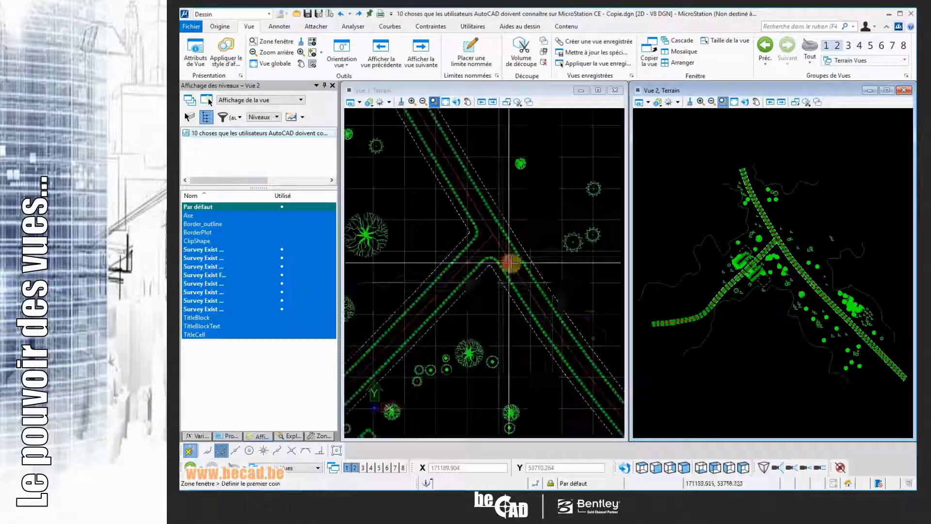
click(867, 351)
click(907, 387)
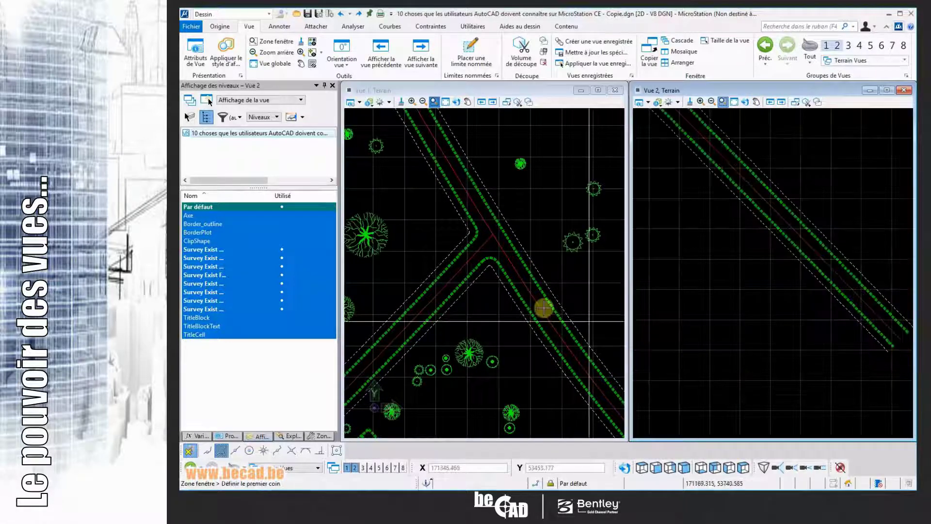
Step: Copy the large tree west of the junction and the small tree to its northeast from View 1 into View 2
right_click(486, 285)
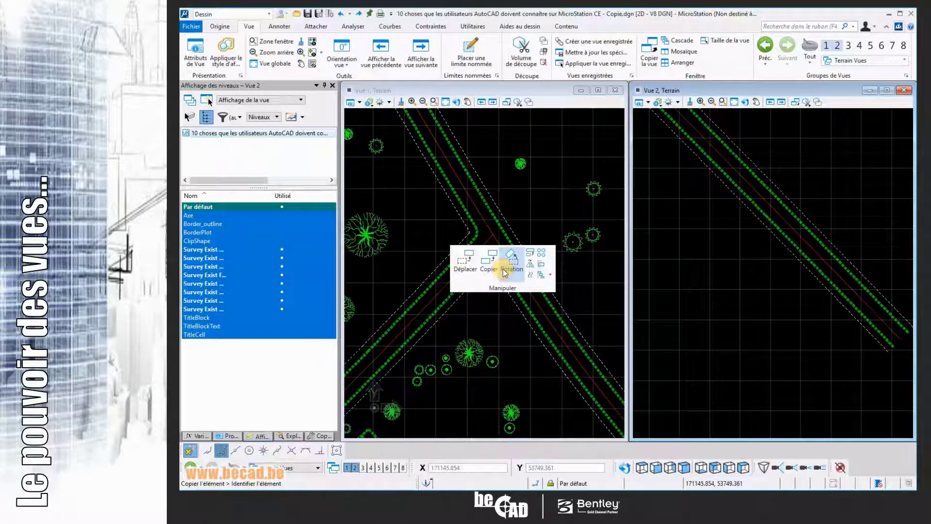
click(501, 269)
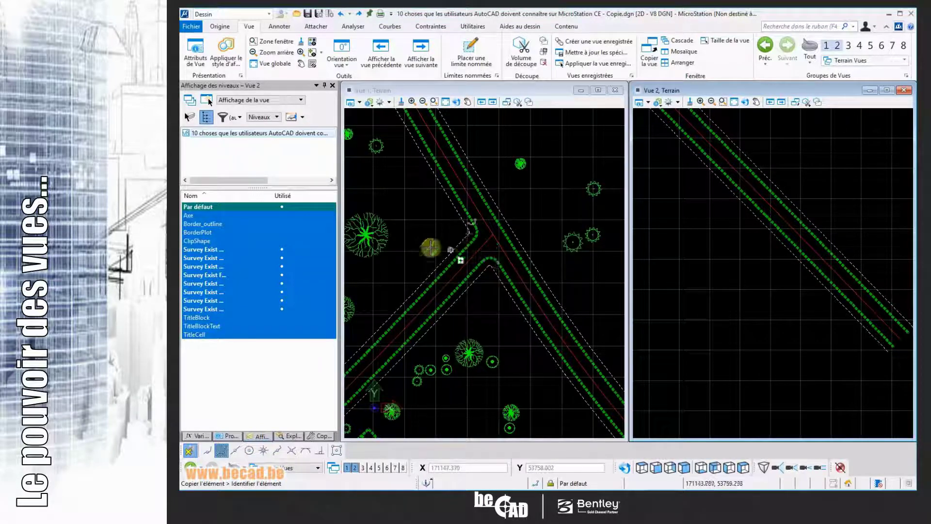
click(368, 236)
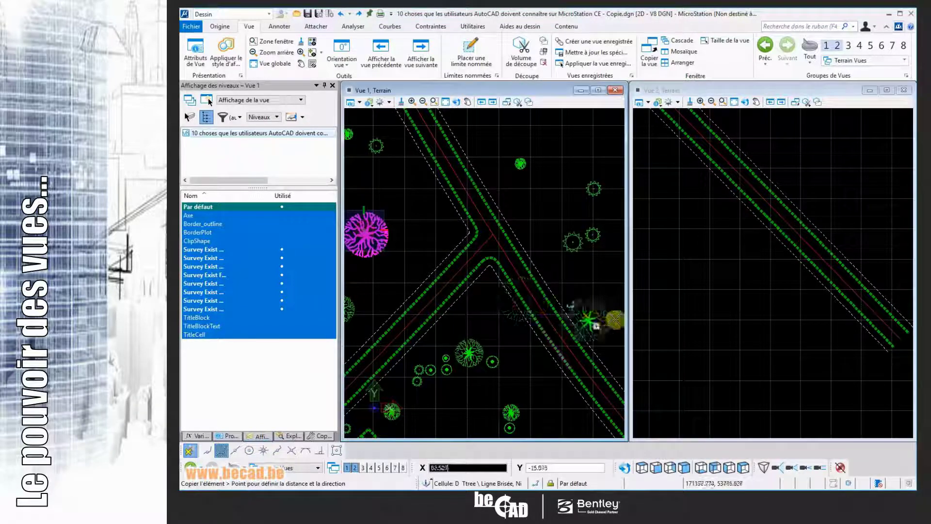
right_click(528, 189)
click(520, 163)
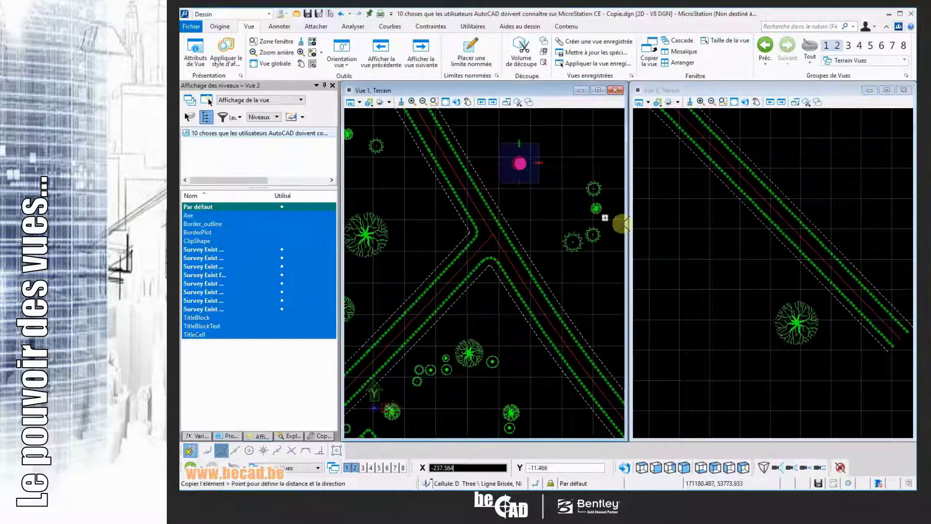
click(748, 264)
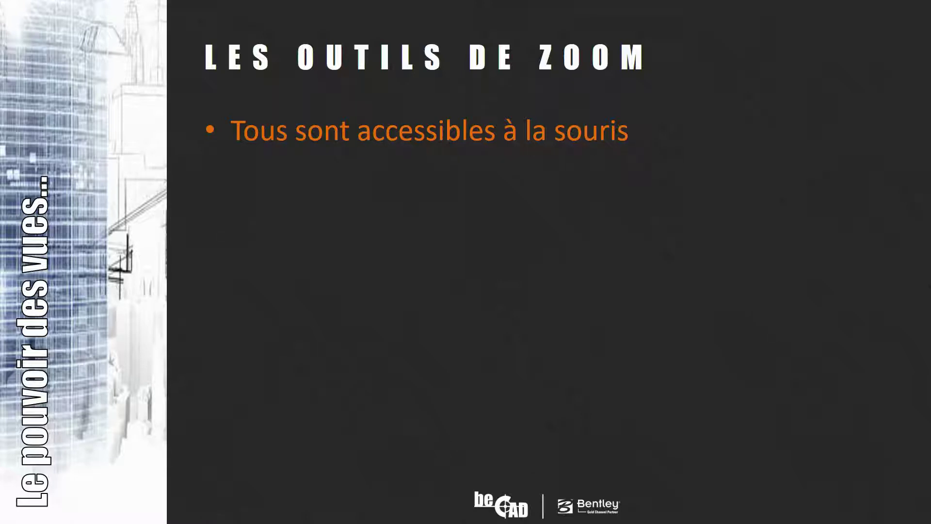
key(Right)
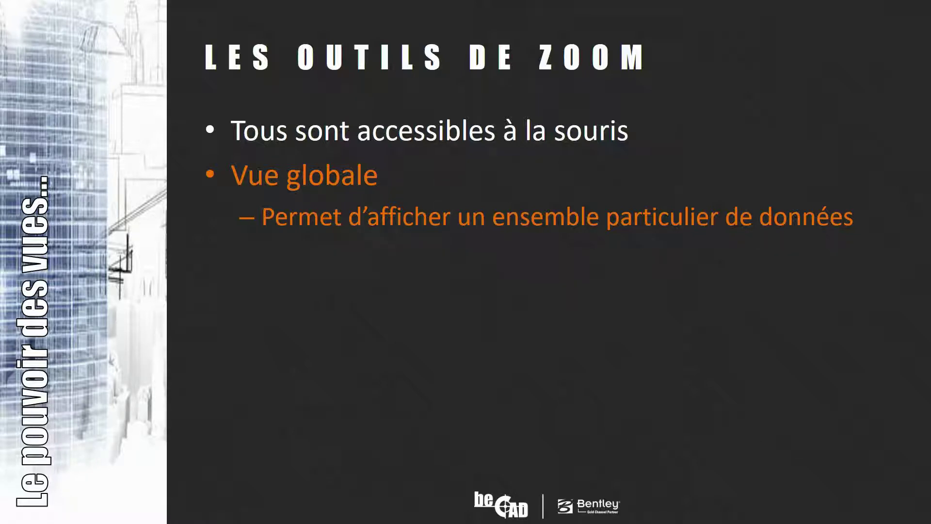
key(Right)
key(Right)
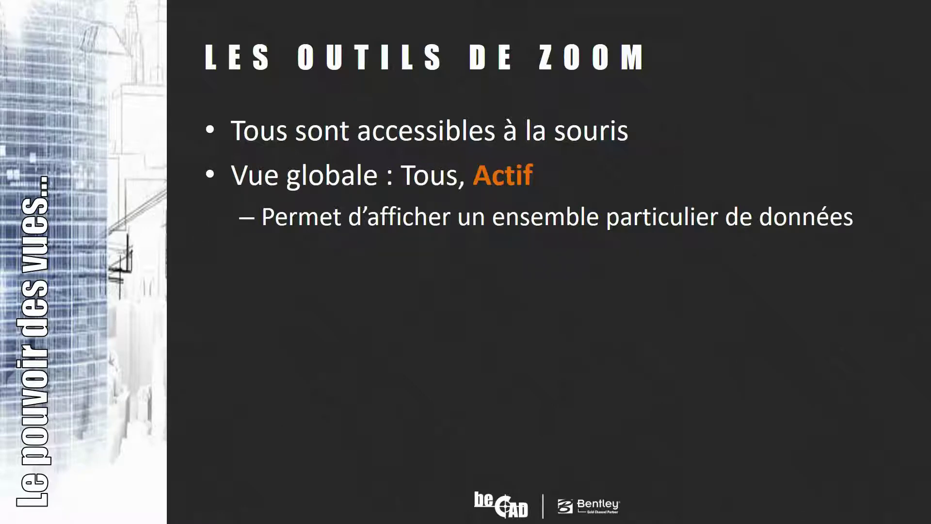
key(Right)
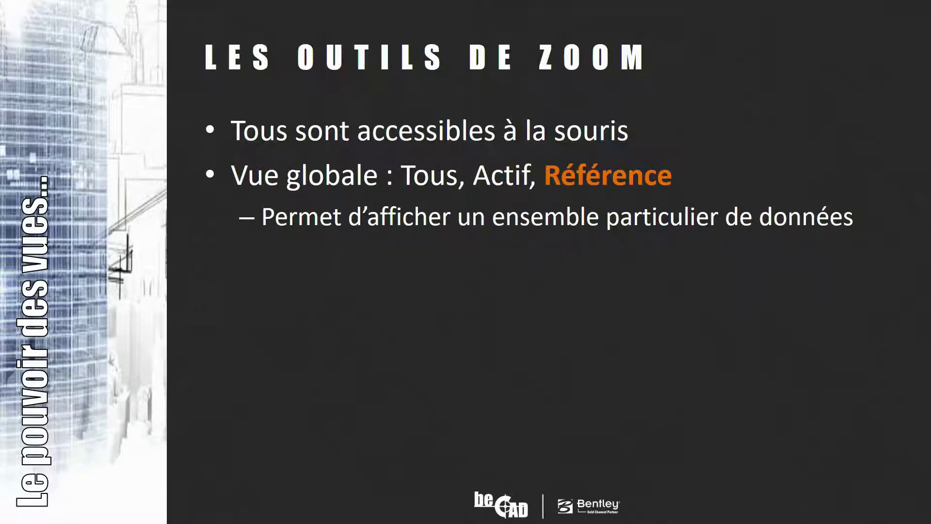
key(Right)
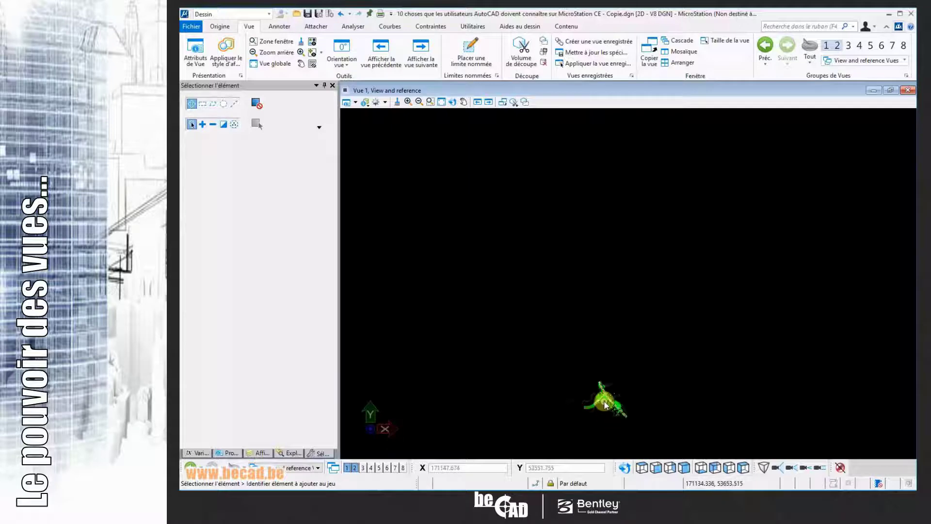
Step: Examine the terrain drawing in View 1 and read the element information of an arc on the southwestern road
scroll(606, 405, up, 5)
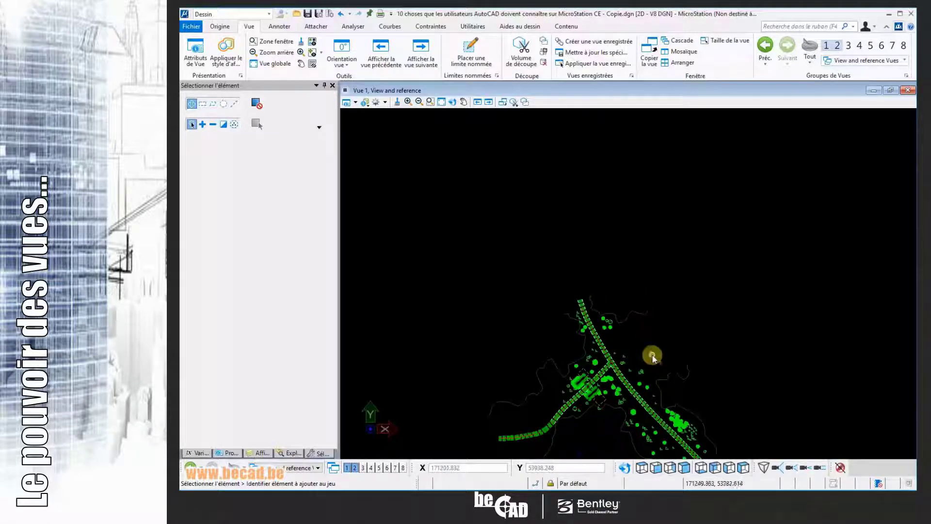
middle_drag(652, 355, 650, 229)
scroll(606, 263, up, 3)
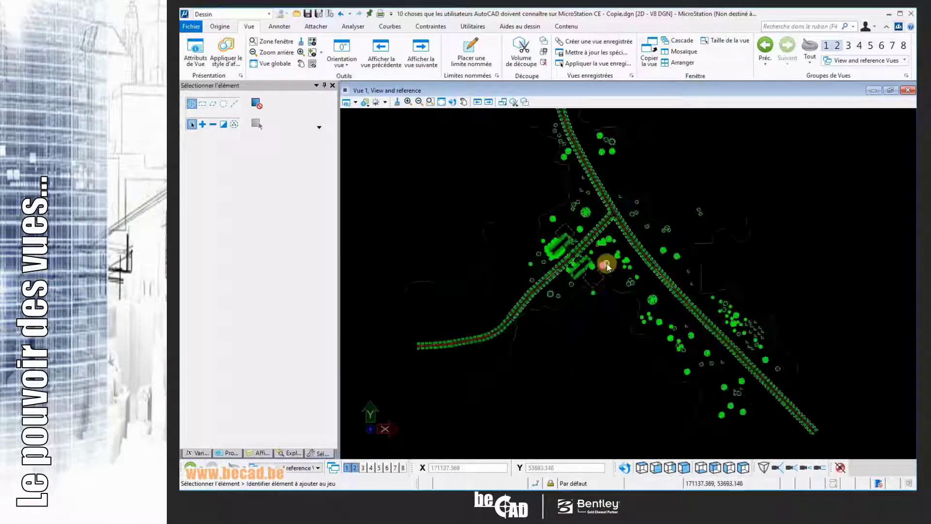
scroll(607, 264, up, 3)
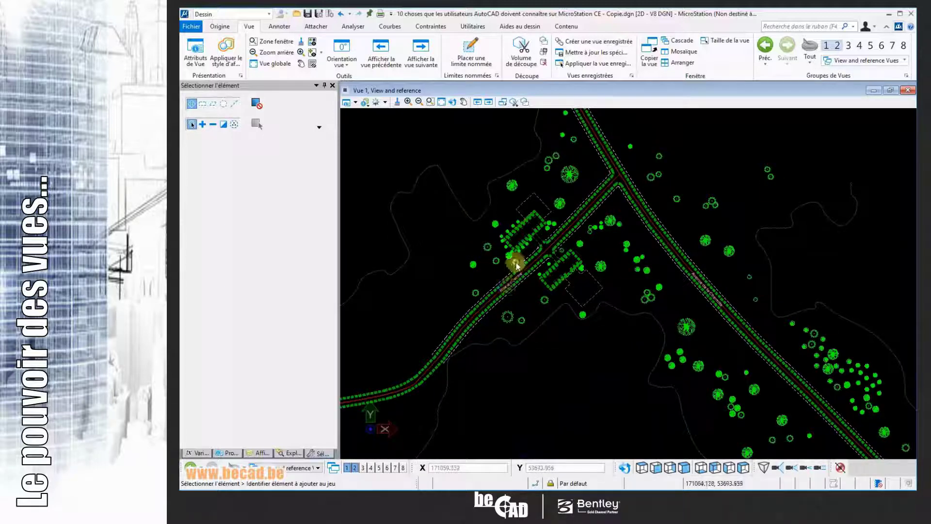
mouse_move(518, 267)
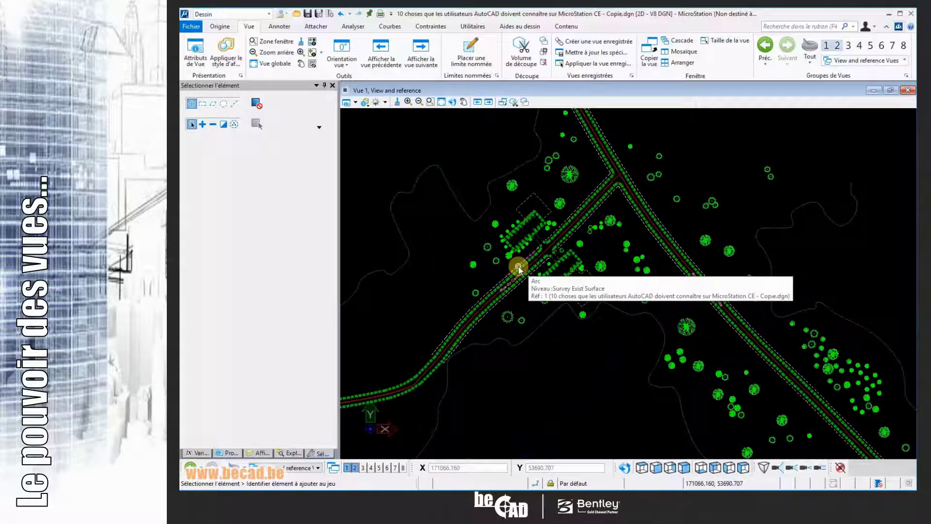
Step: Examine the attached aerial raster image and read its attachment information
scroll(518, 267, down, 10)
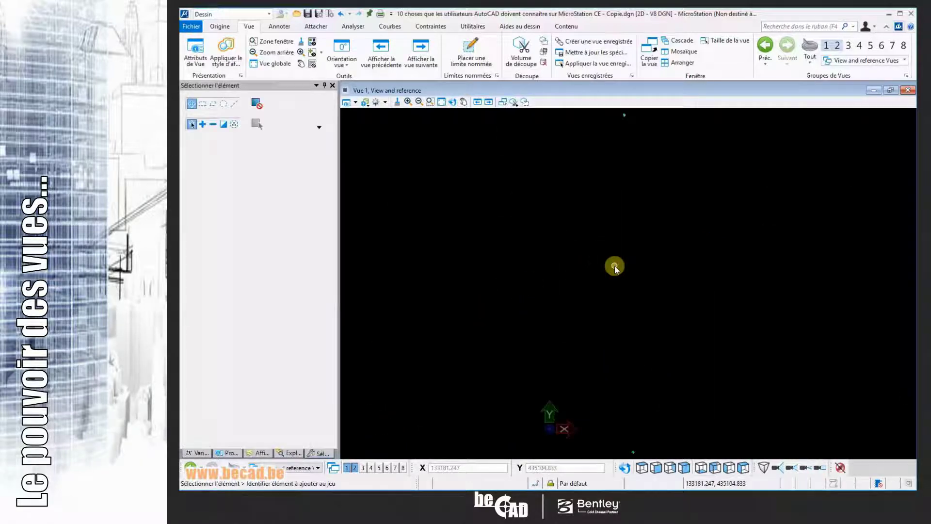
scroll(627, 114, up, 3)
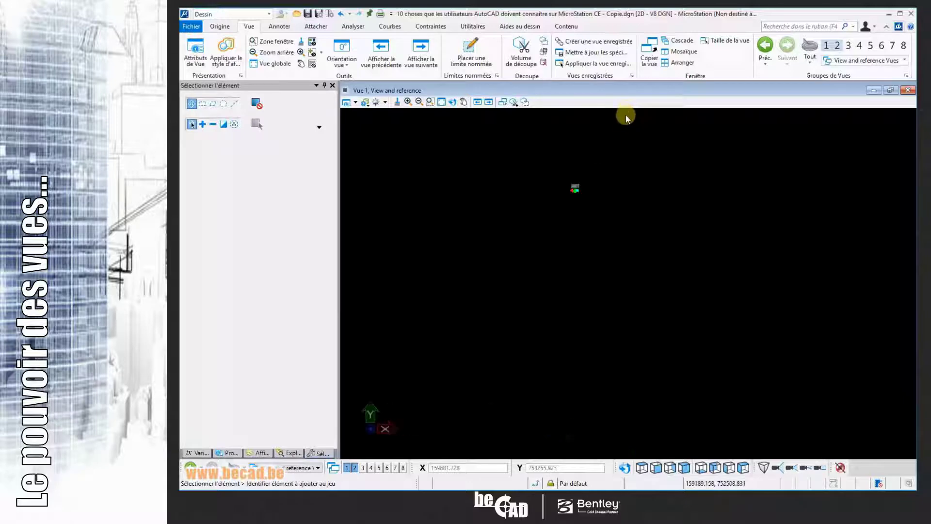
scroll(575, 180, up, 5)
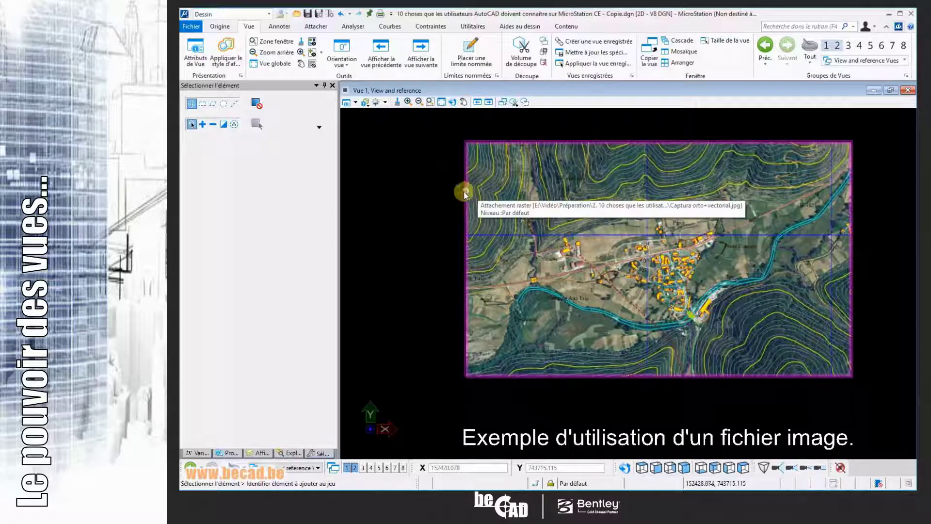
scroll(427, 262, down, 5)
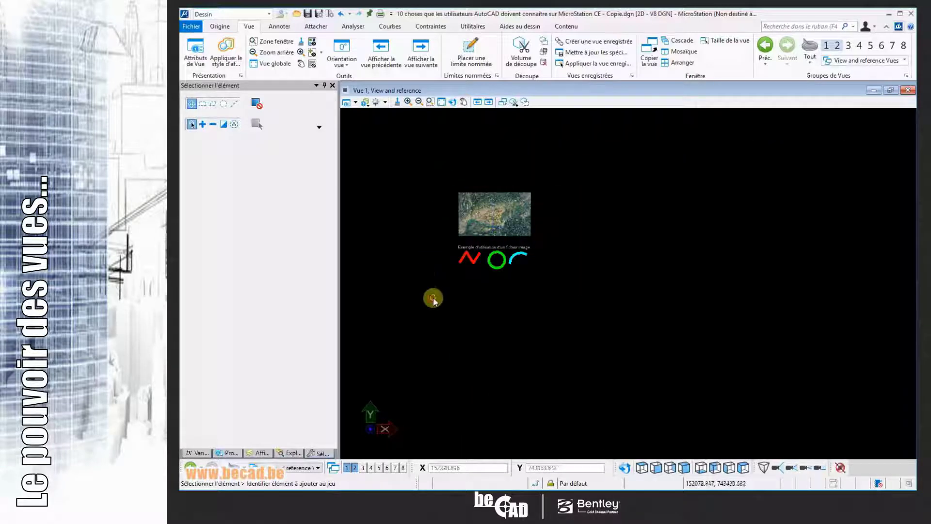
Step: Move the image caption, red zigzag, green circle and cyan arc together slightly farther below the aerial raster image
drag(433, 295, 493, 288)
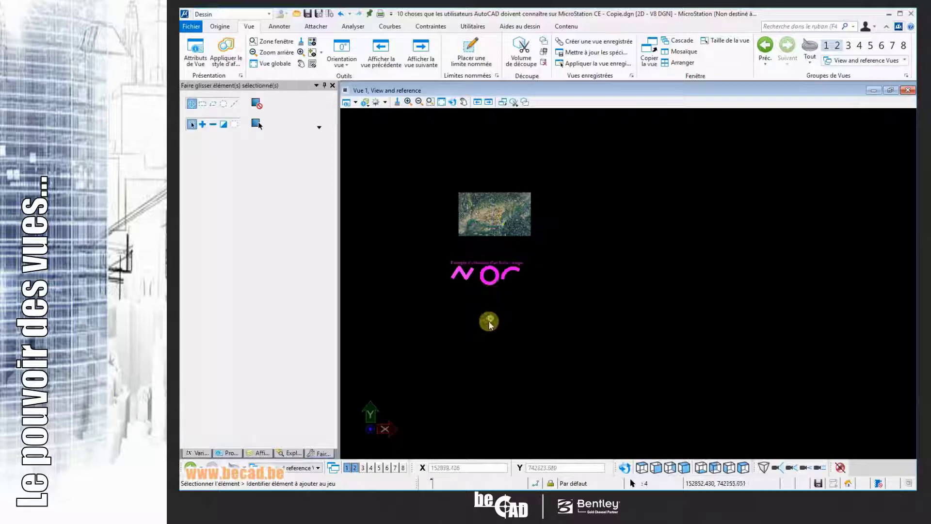
click(560, 317)
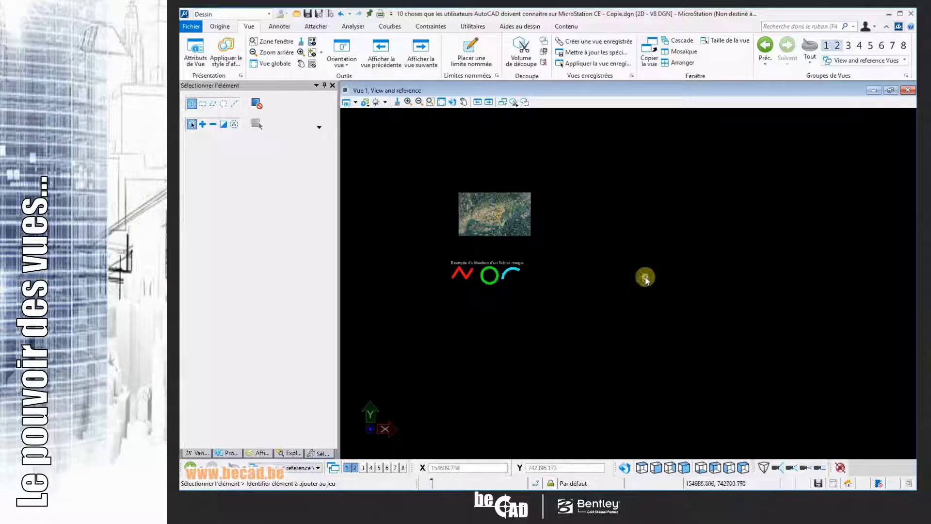
Step: Fit View 1 to all files (Tous), and then to the active file's data only (Actif)
click(442, 102)
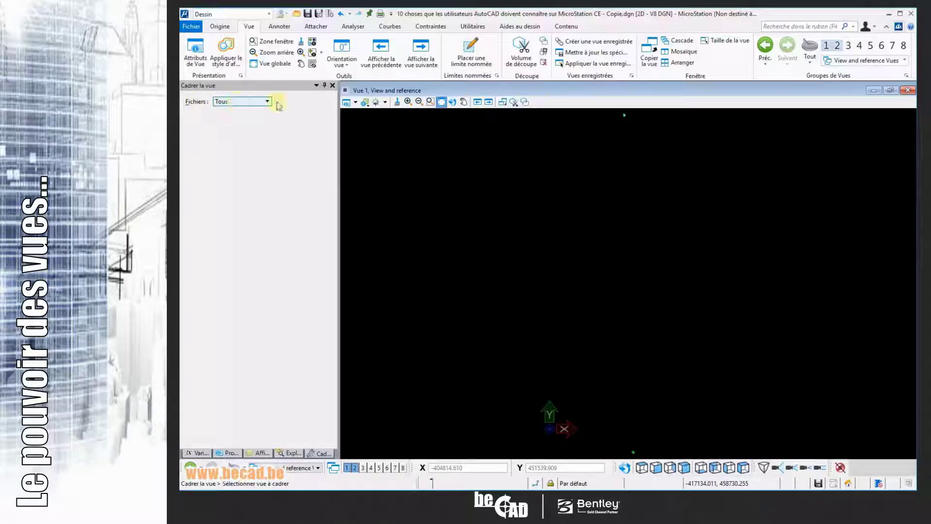
click(441, 102)
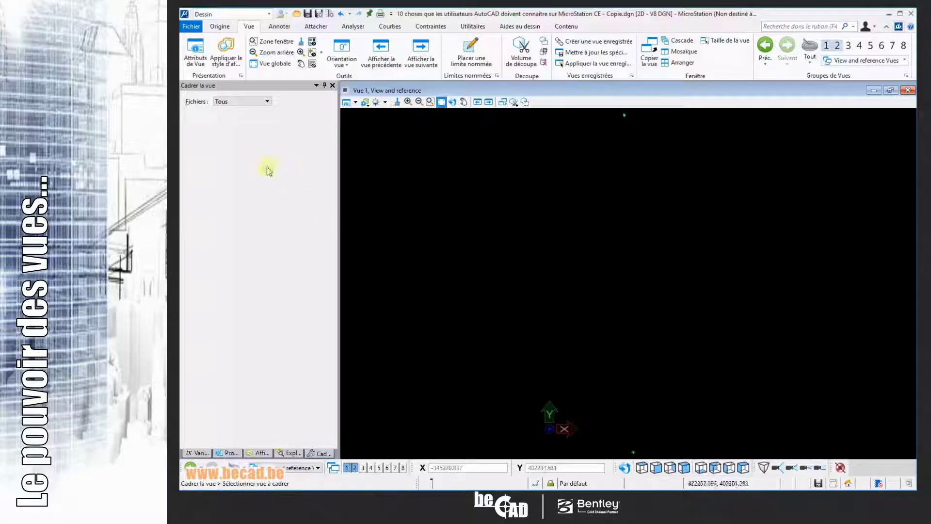
click(235, 102)
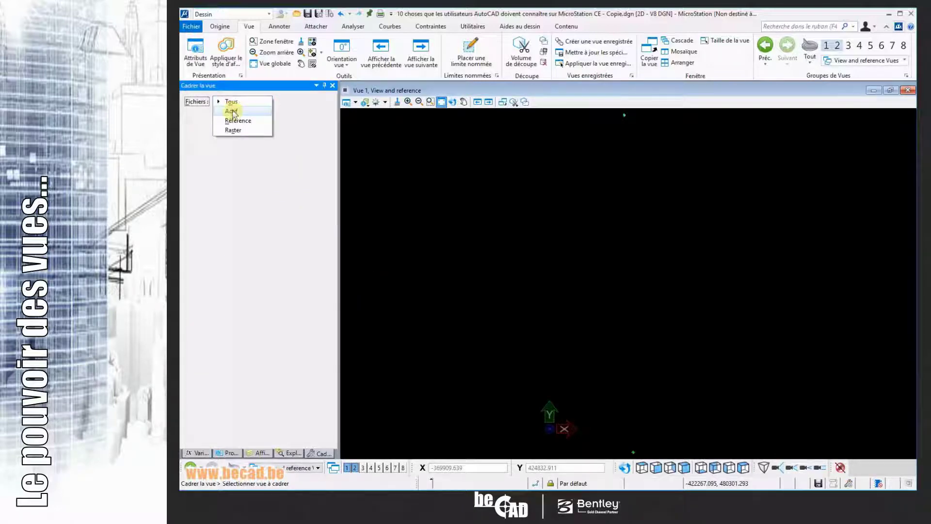
click(231, 112)
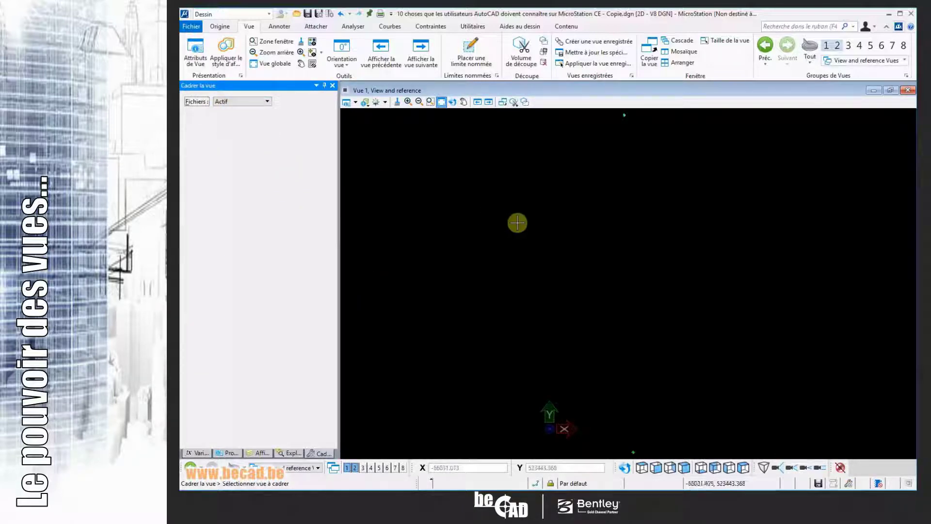
click(518, 222)
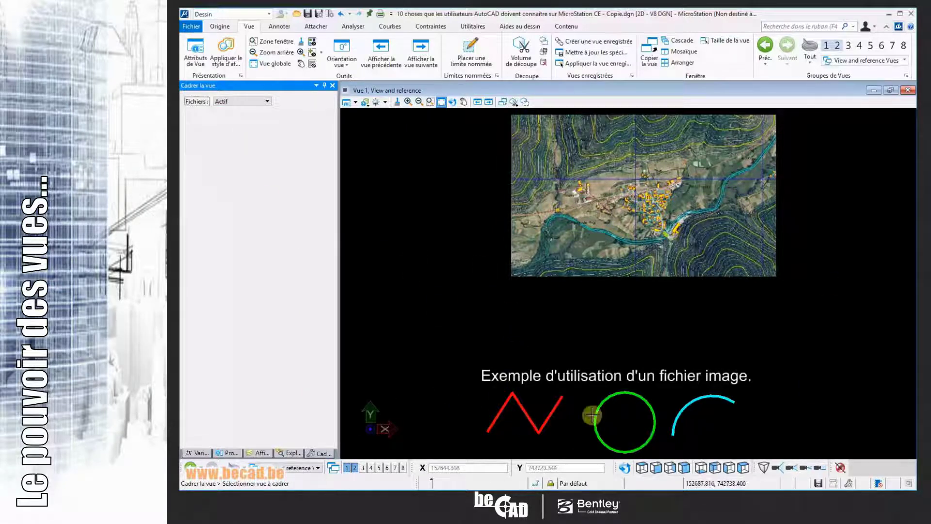
Step: Fit View 1 to the referenced data (Référence), and then to the raster data (Raster)
click(243, 103)
click(232, 109)
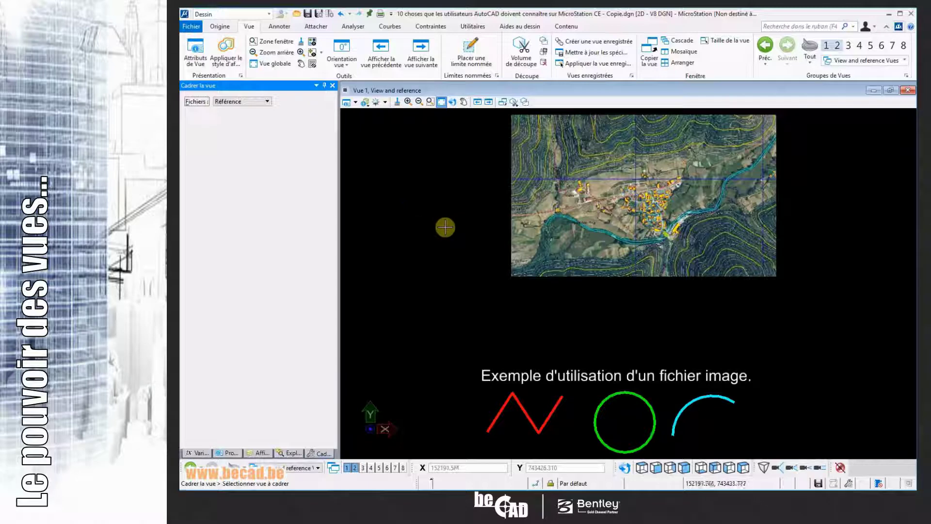
click(445, 227)
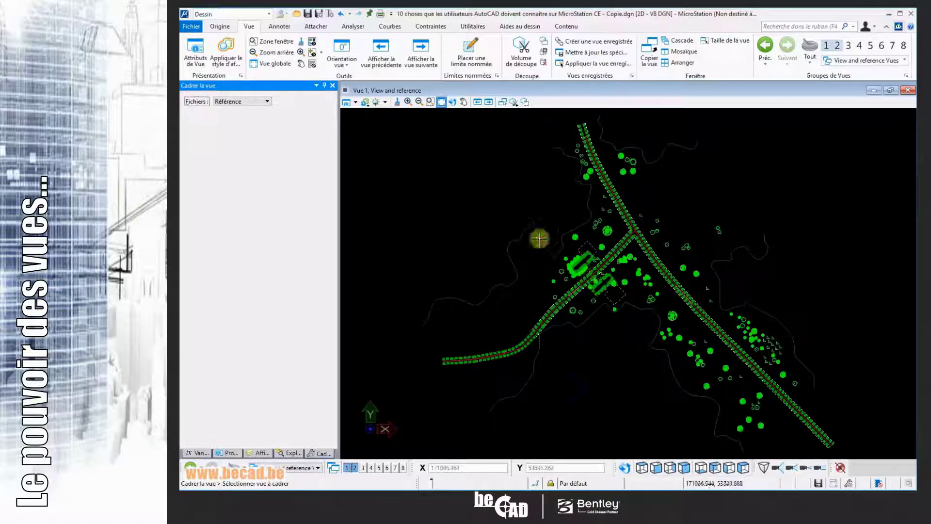
click(257, 101)
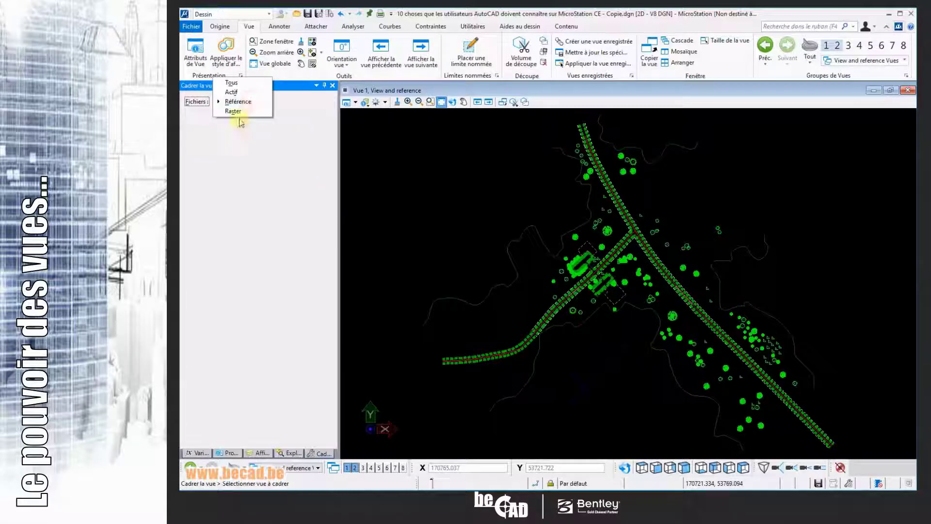
click(233, 111)
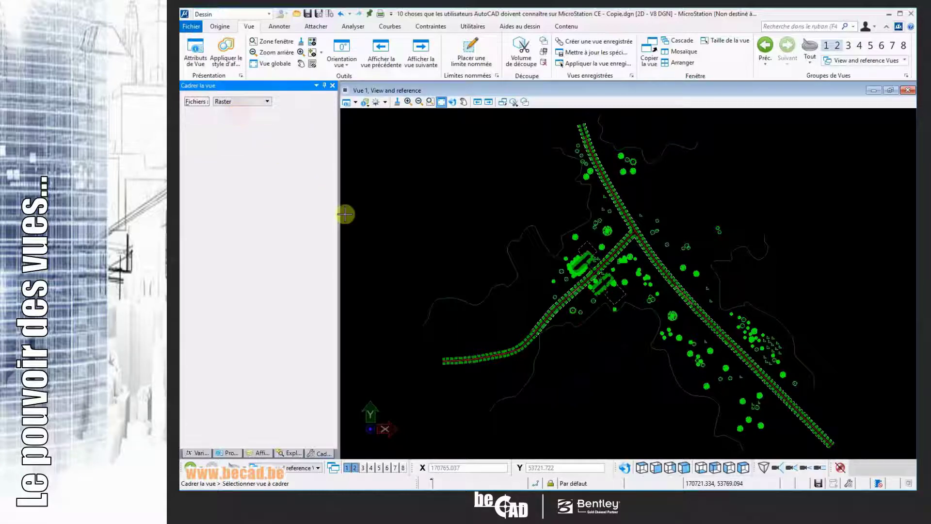
click(472, 220)
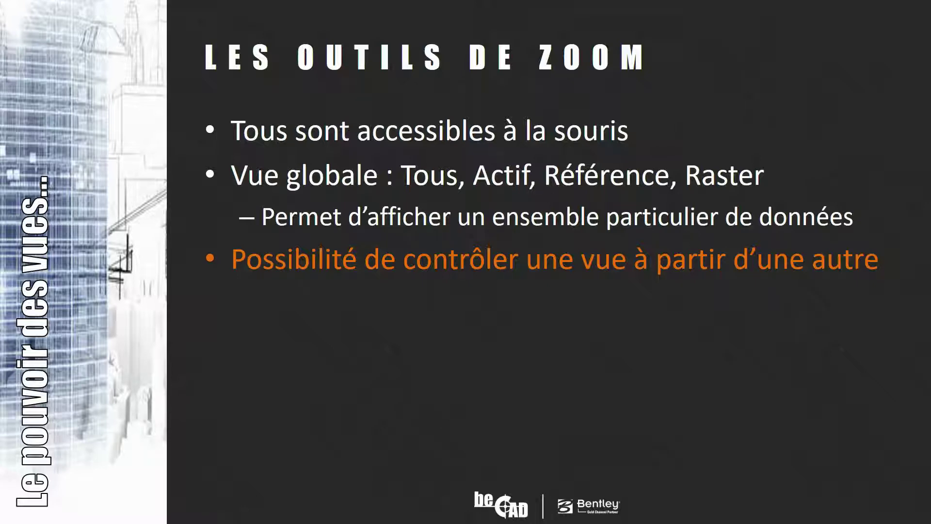
key(Right)
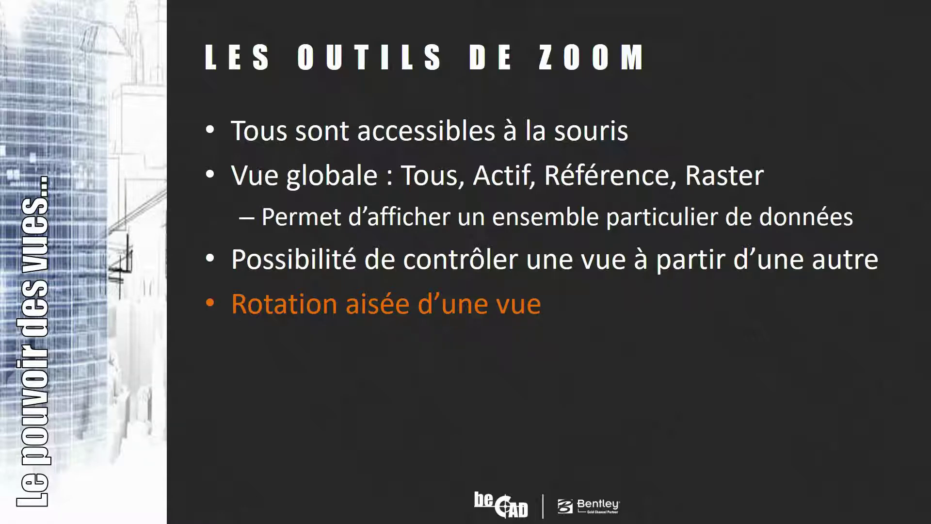
key(Right)
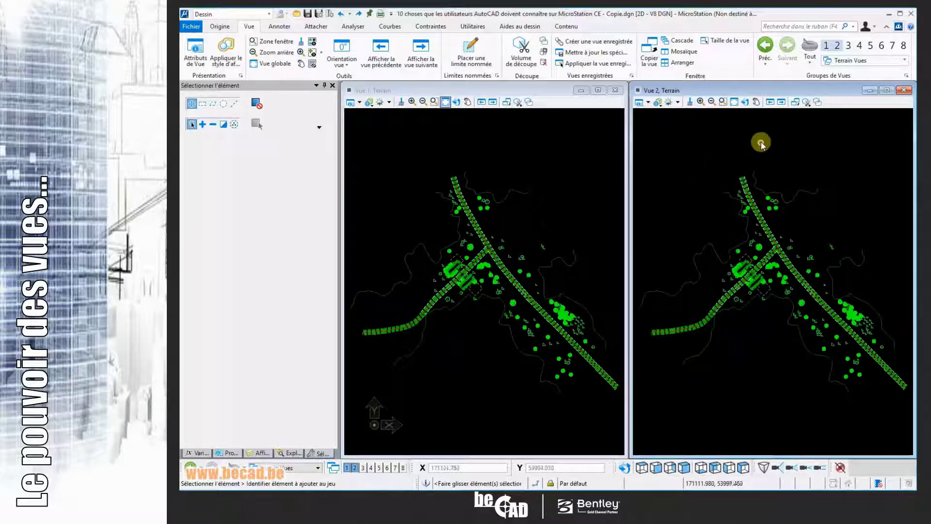
Step: Window-zoom View 2 to the parking areas southwest of the road junction by defining the zoom area in View 1
click(722, 102)
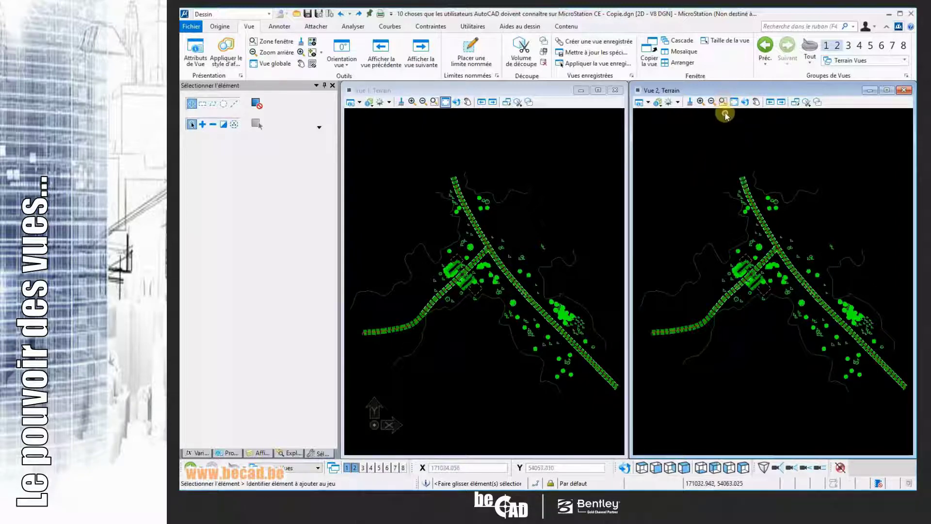
click(723, 103)
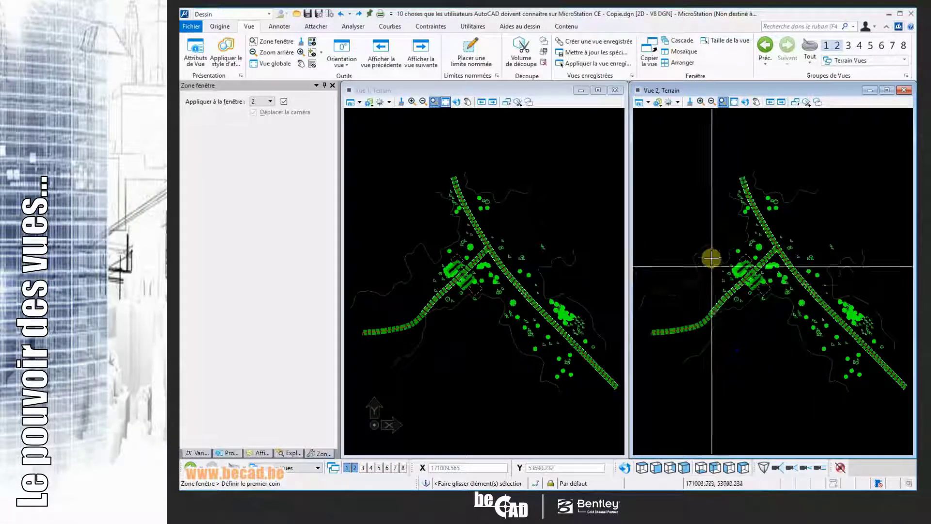
click(438, 302)
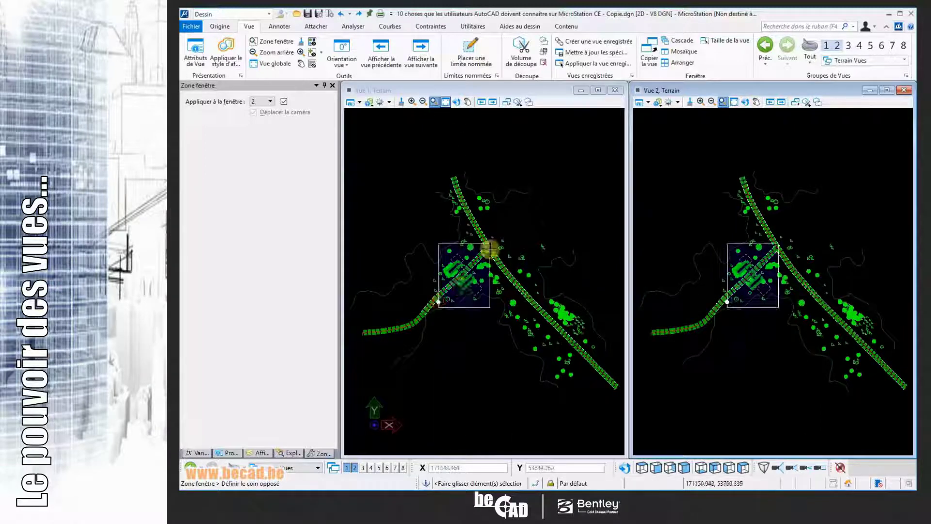
click(489, 248)
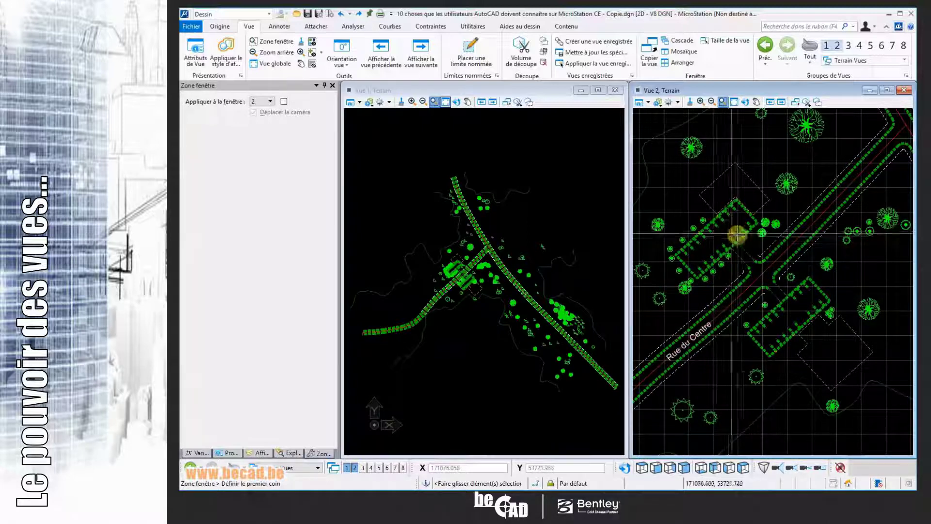
Step: Rotate View 2 by 2 Points along the long edge of the southern parking area so Rue du Centre runs horizontally
click(746, 103)
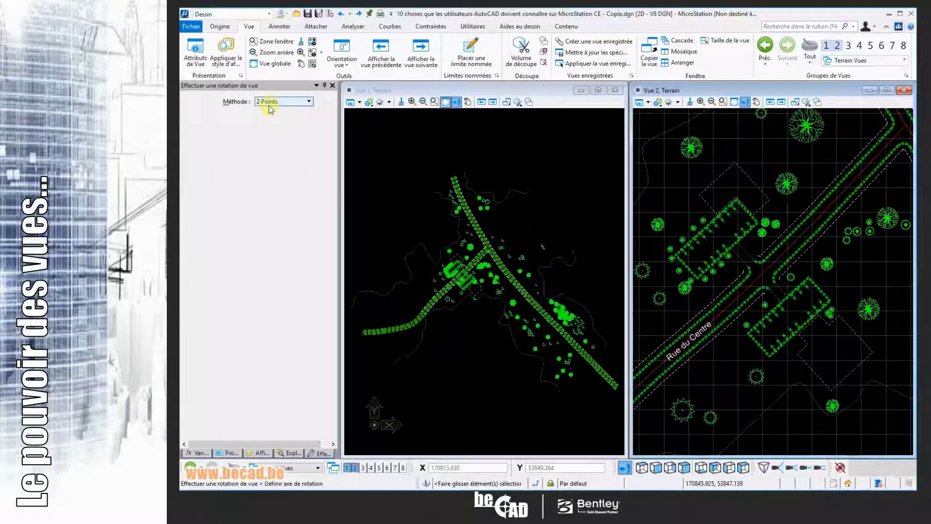
click(747, 336)
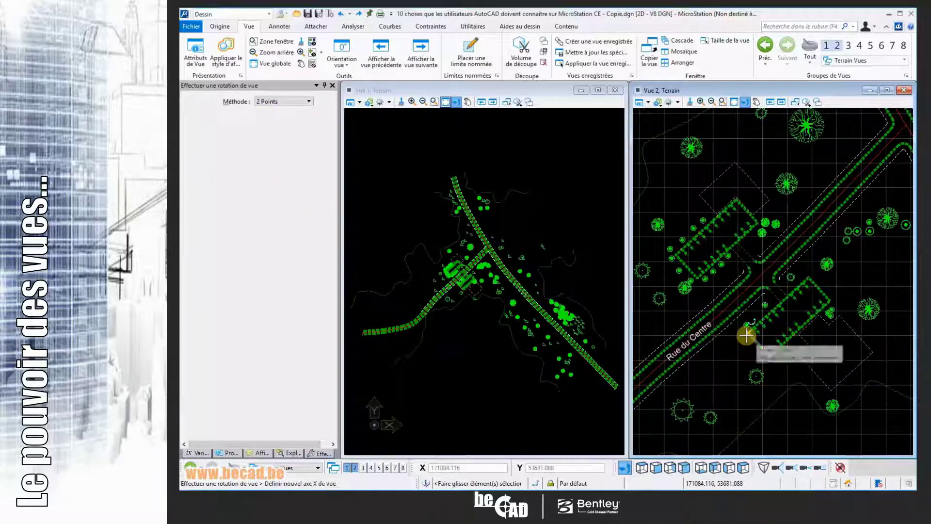
click(798, 298)
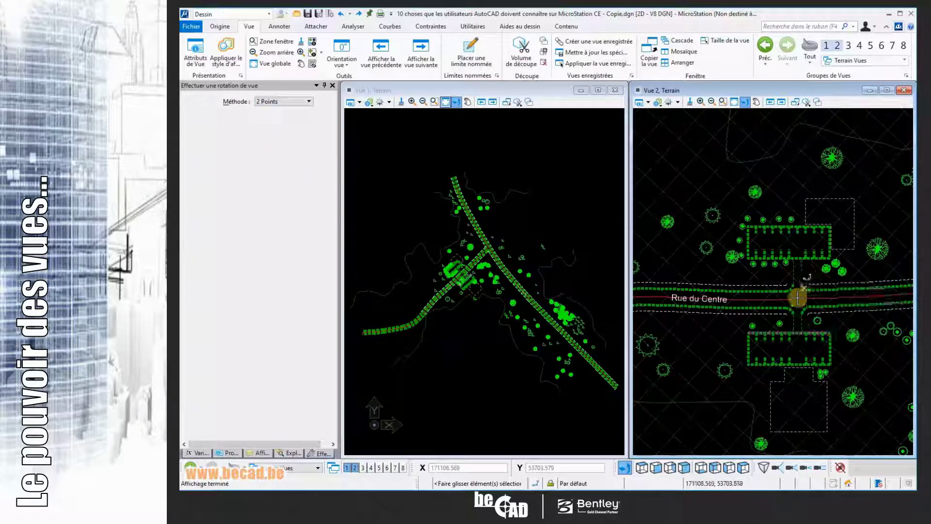